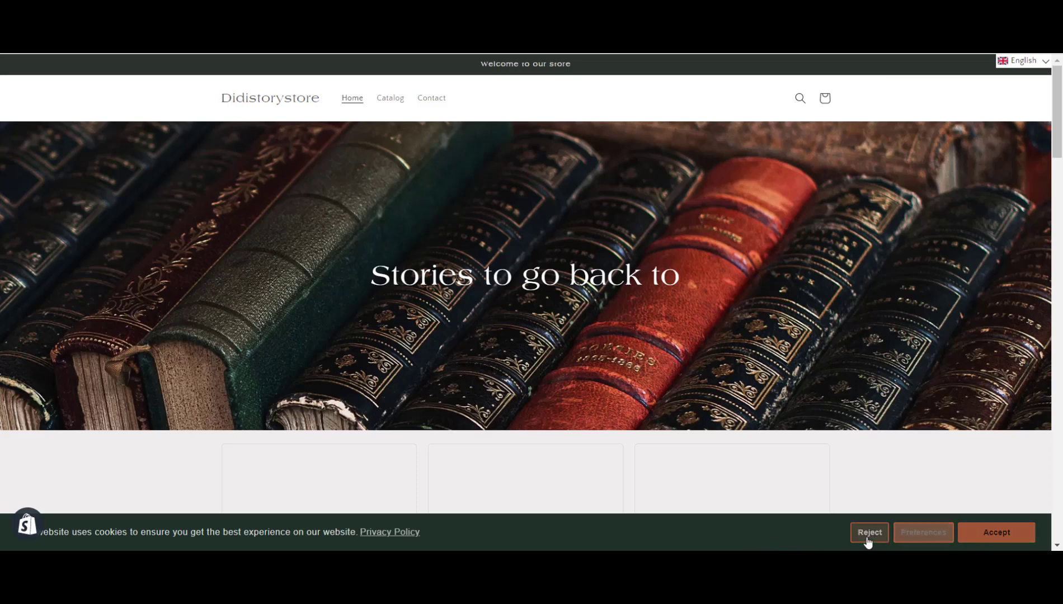
In cookie Preferences, keep Analytics and Statistics plus Marketing and Retargeting ticked, then Accept Selected
click(910, 536)
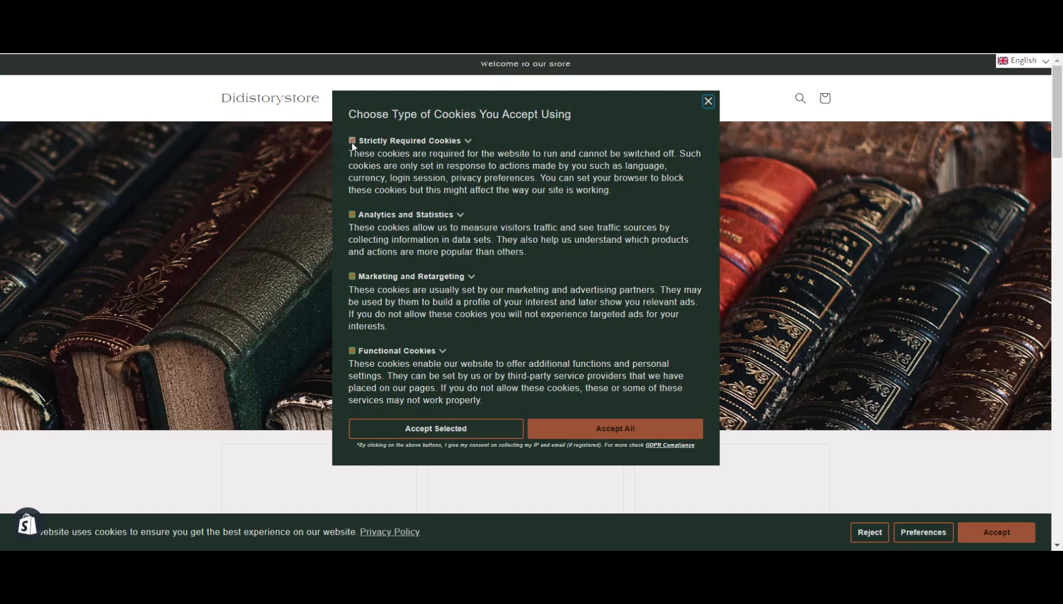
click(351, 215)
click(352, 276)
click(352, 215)
click(352, 276)
click(432, 431)
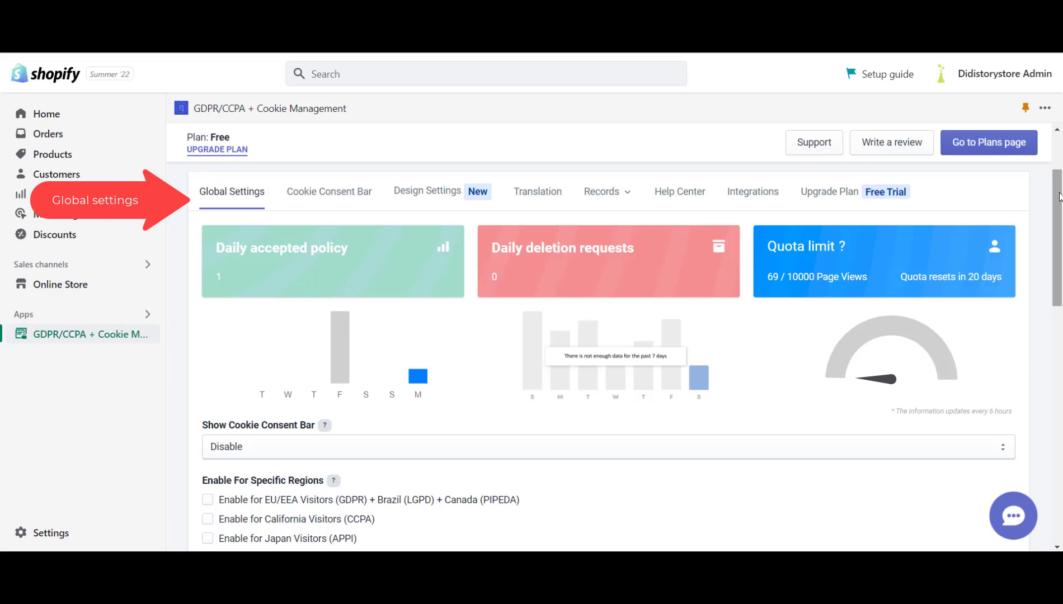
Set Show Cookie Consent Bar to Enable in Global Settings, covering EU/EEA, Brazil and Canada
drag(1059, 195, 1060, 262)
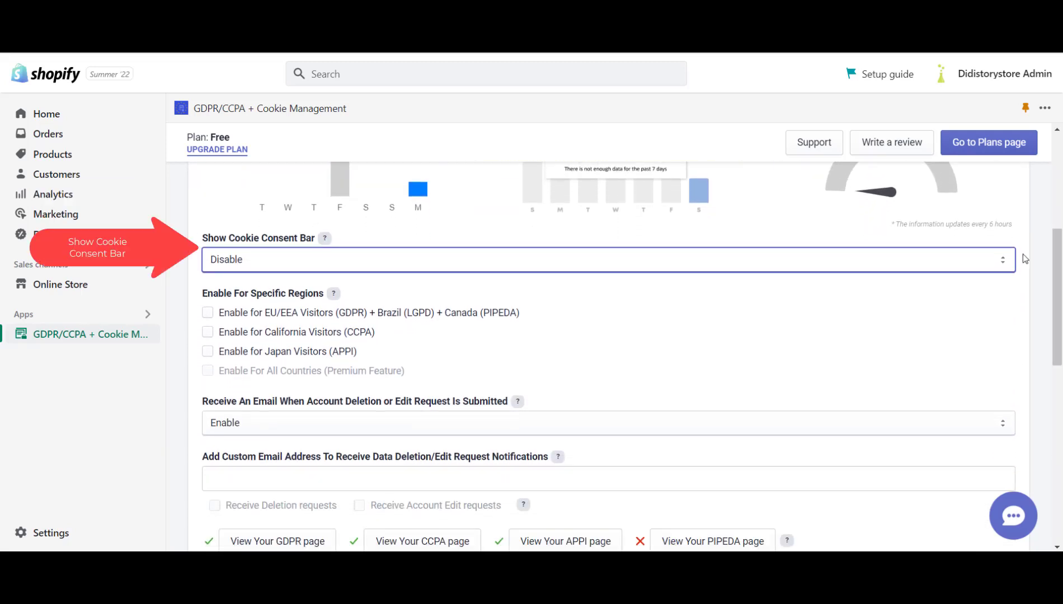
click(412, 265)
click(381, 278)
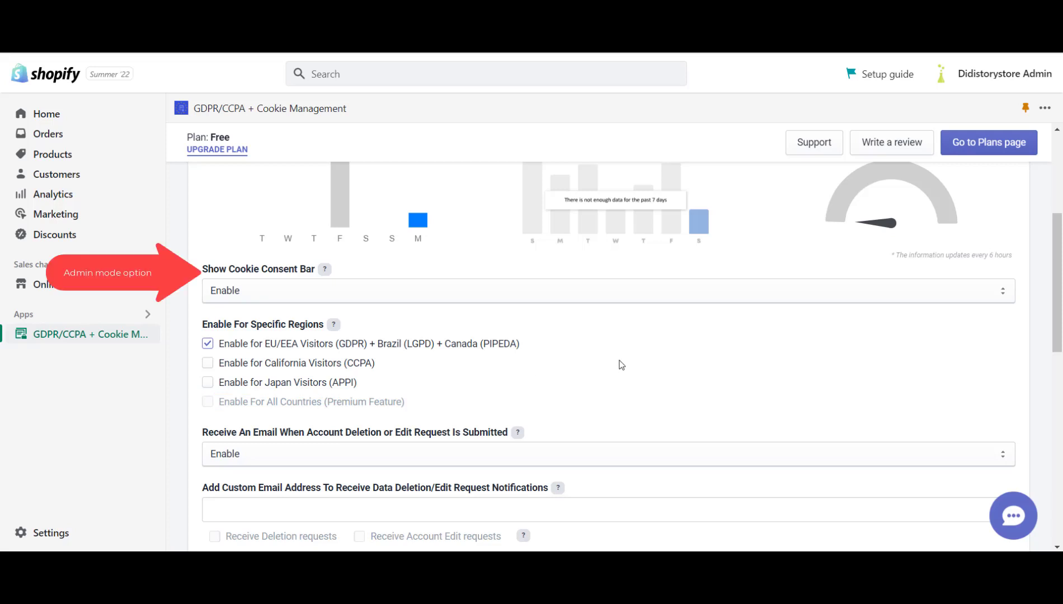
Choose Admin Mode in the Show Cookie Consent Bar dropdown
click(602, 295)
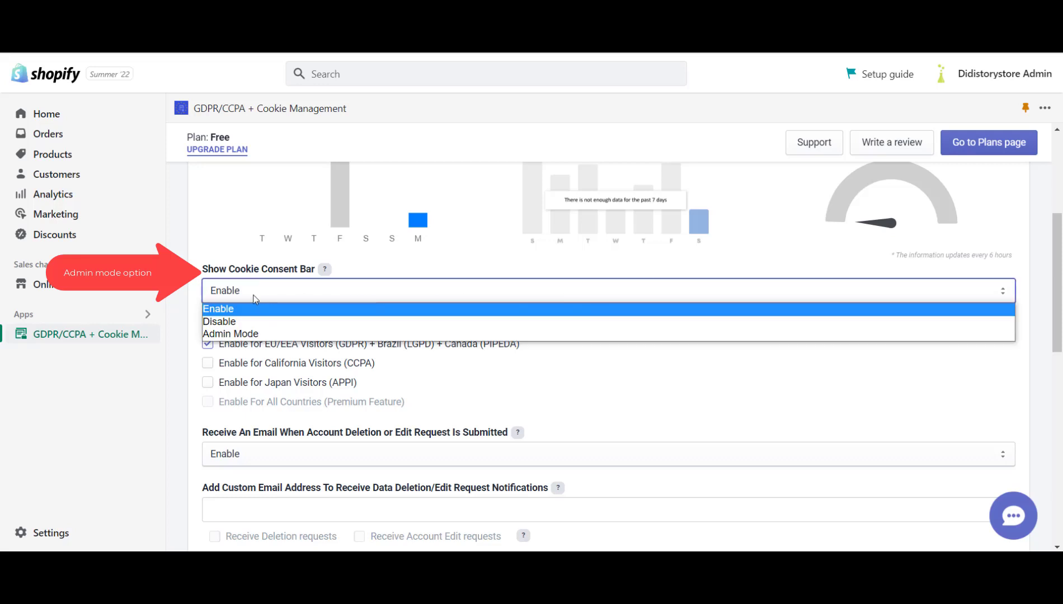
click(239, 336)
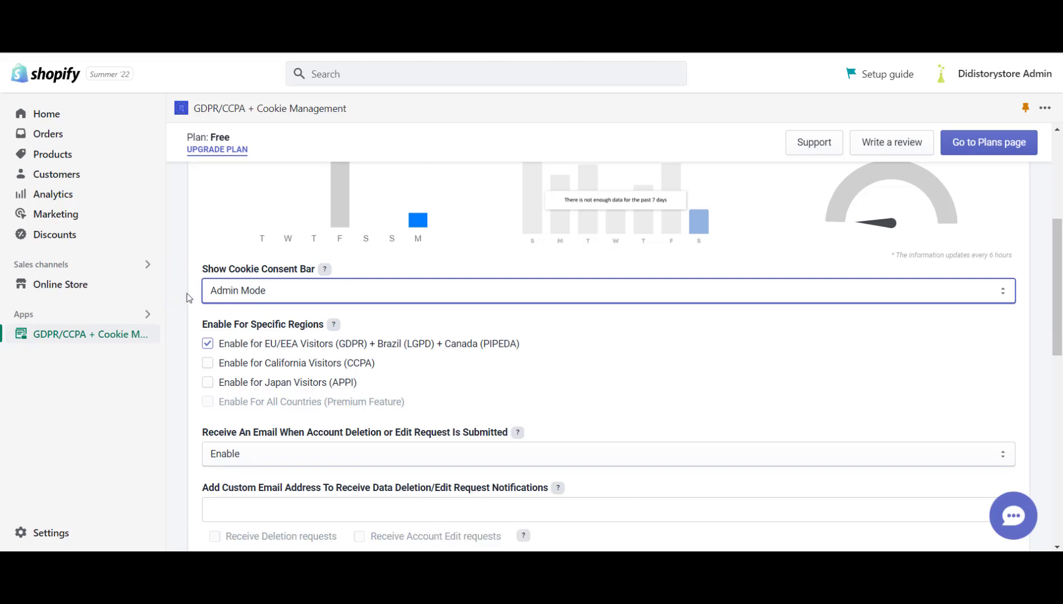
click(149, 287)
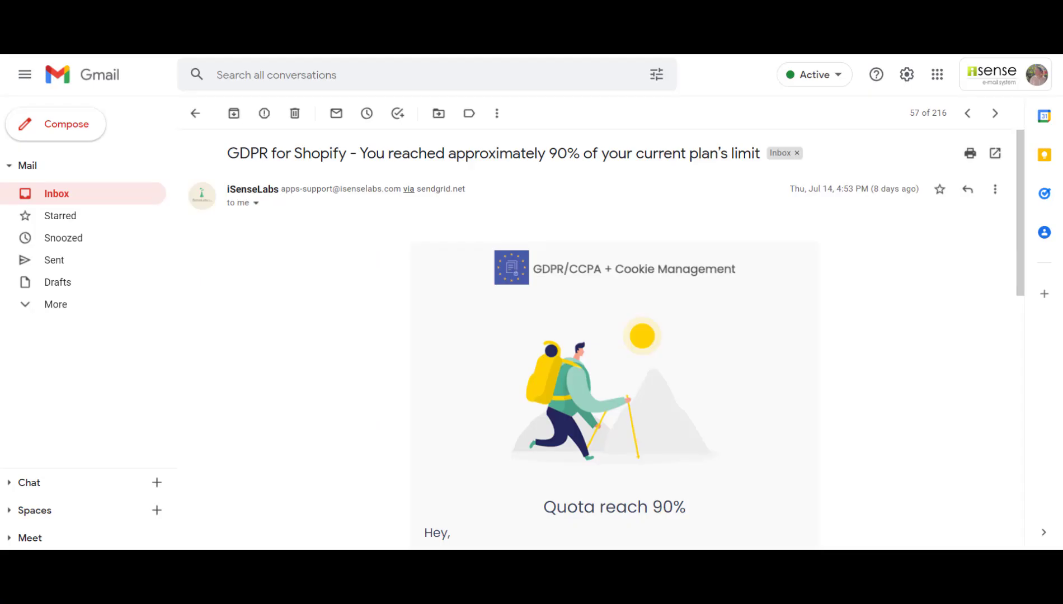
Scroll through the '90% of your current plan's limit' email to read its upgrade advice
drag(1019, 157, 1031, 305)
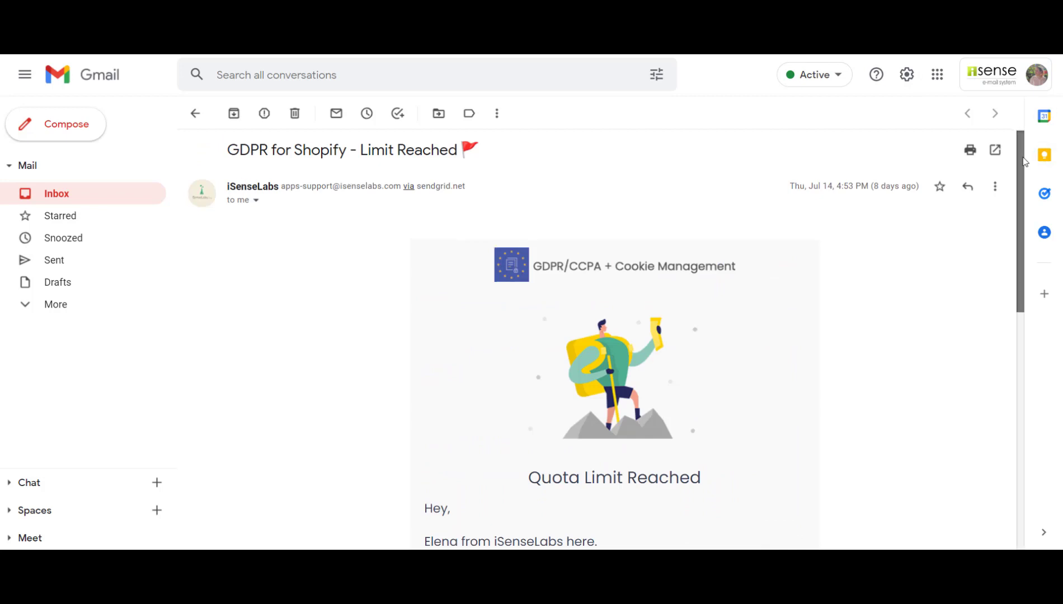
drag(1031, 160, 1052, 364)
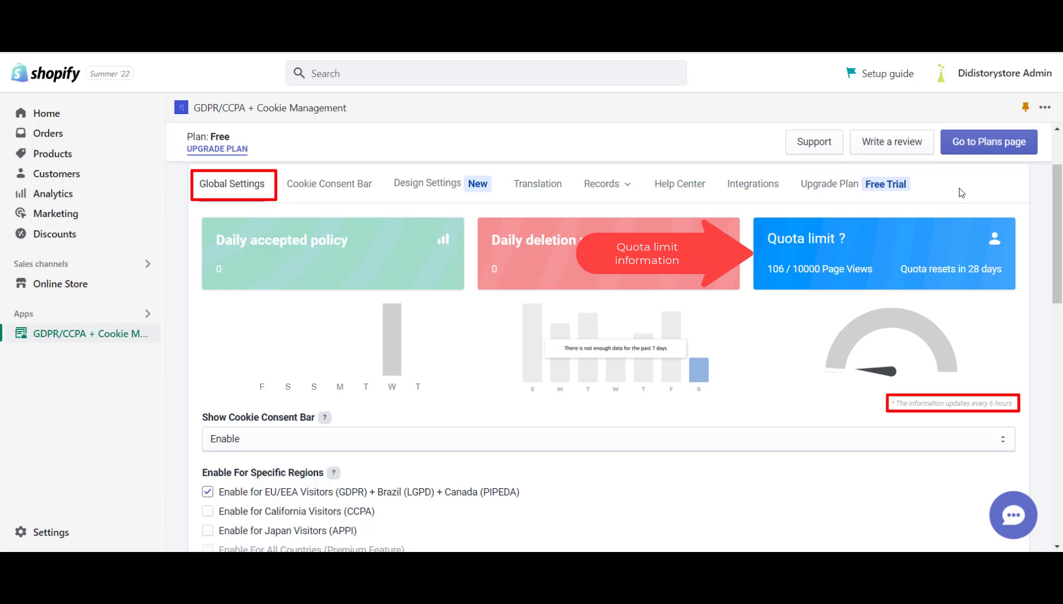
Open Upgrade Plan and scroll the Free, Standard, Pro and Enterprise plans
click(888, 188)
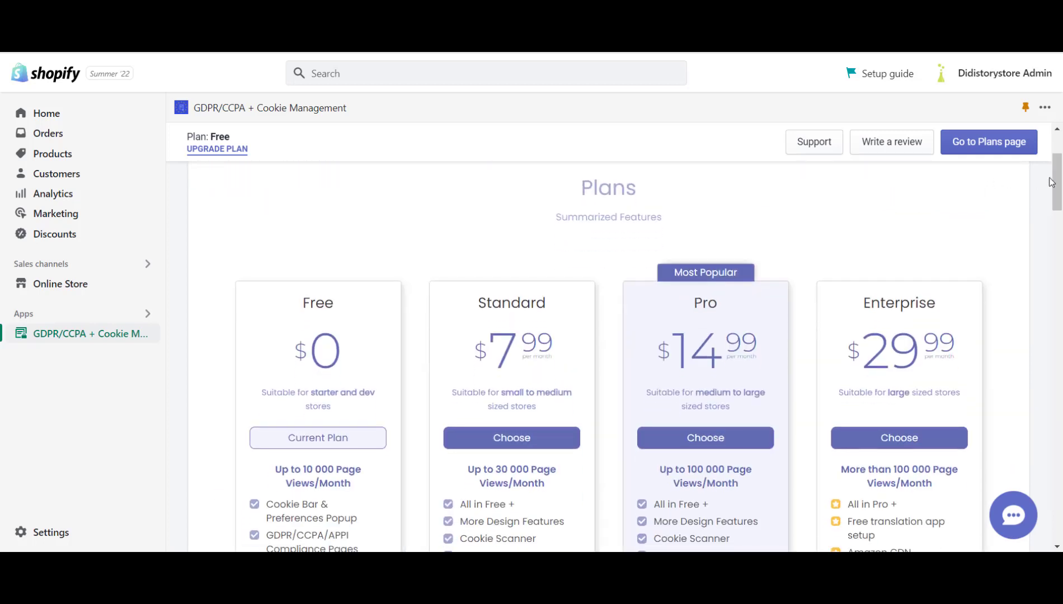
drag(1051, 182, 1061, 193)
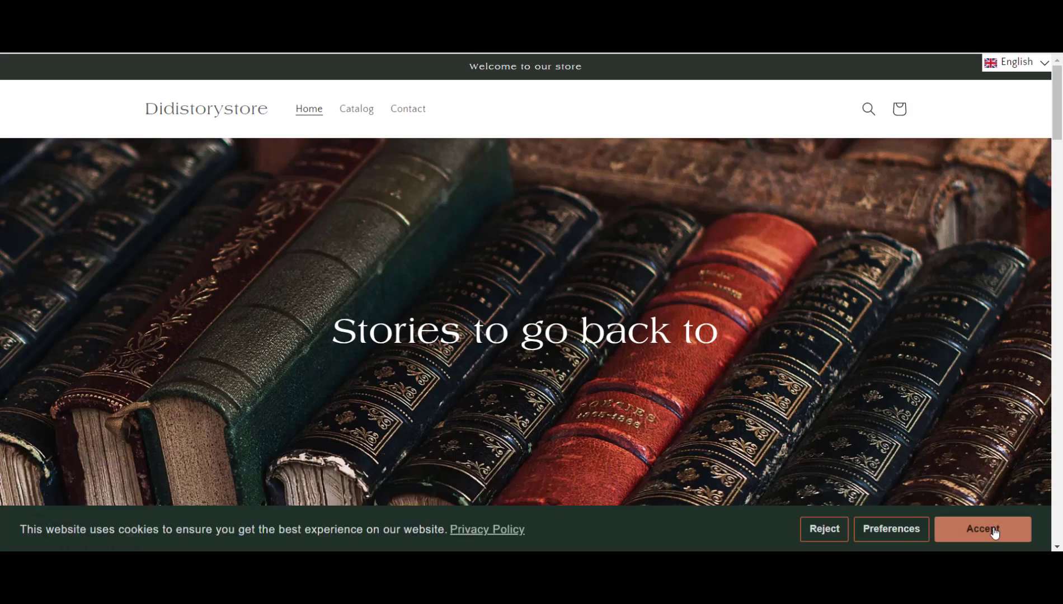
Reject cookies, remove the store's site cookies, and reload the storefront
click(816, 534)
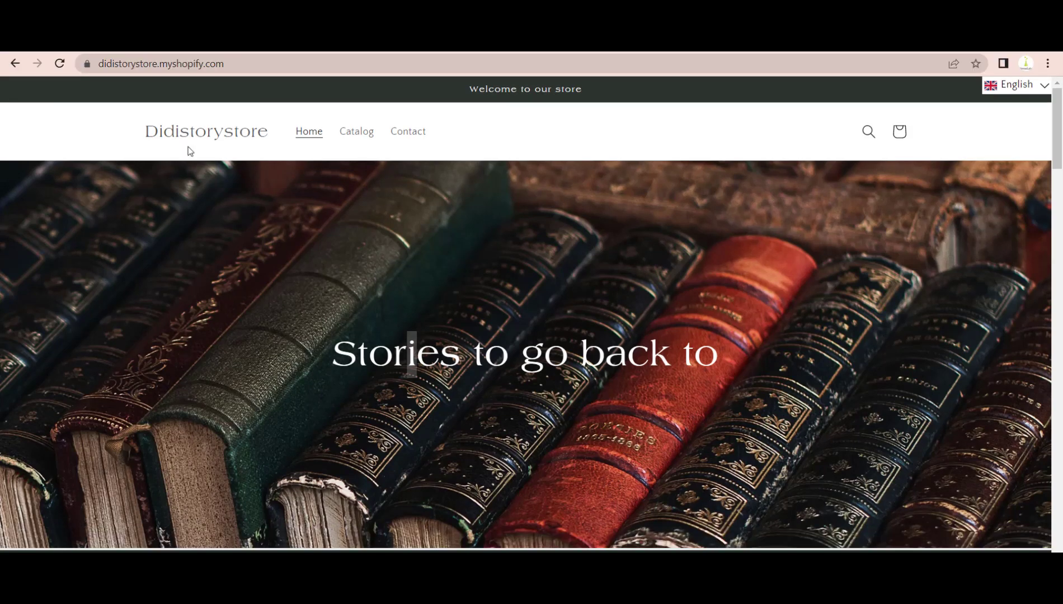
click(88, 63)
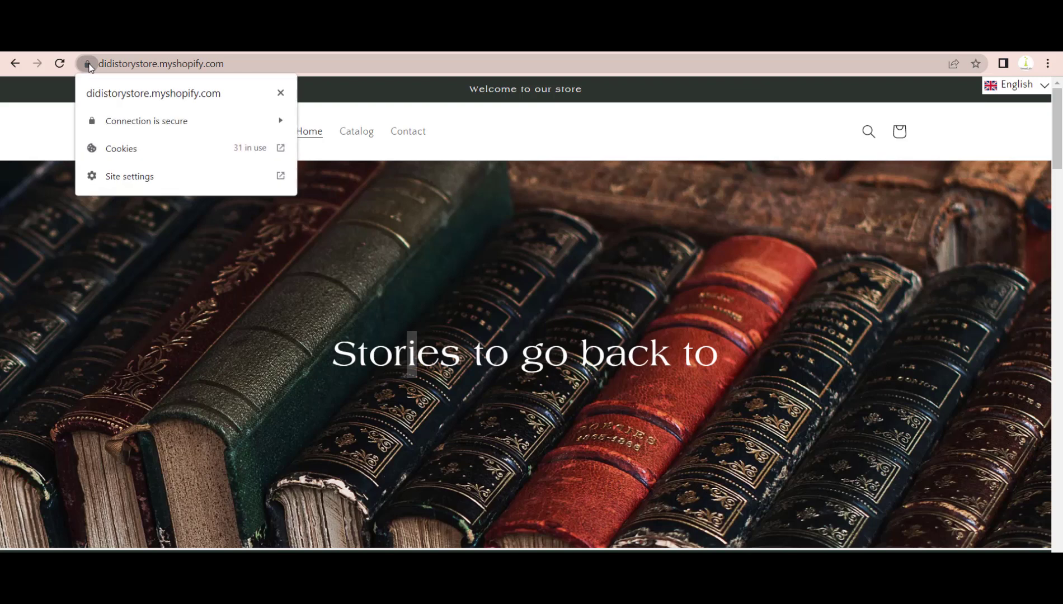
click(161, 149)
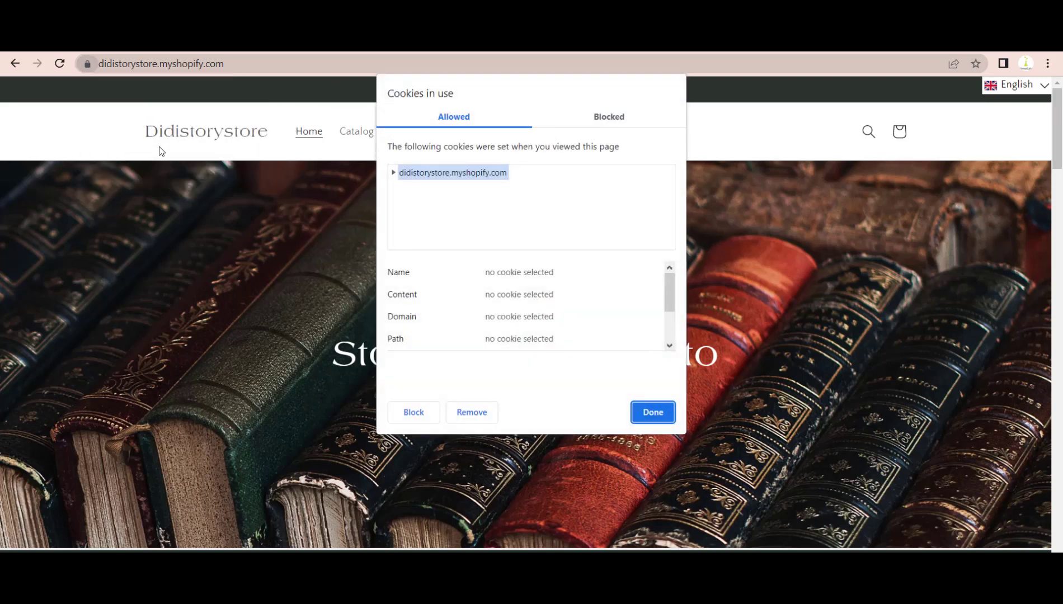
click(463, 417)
click(650, 418)
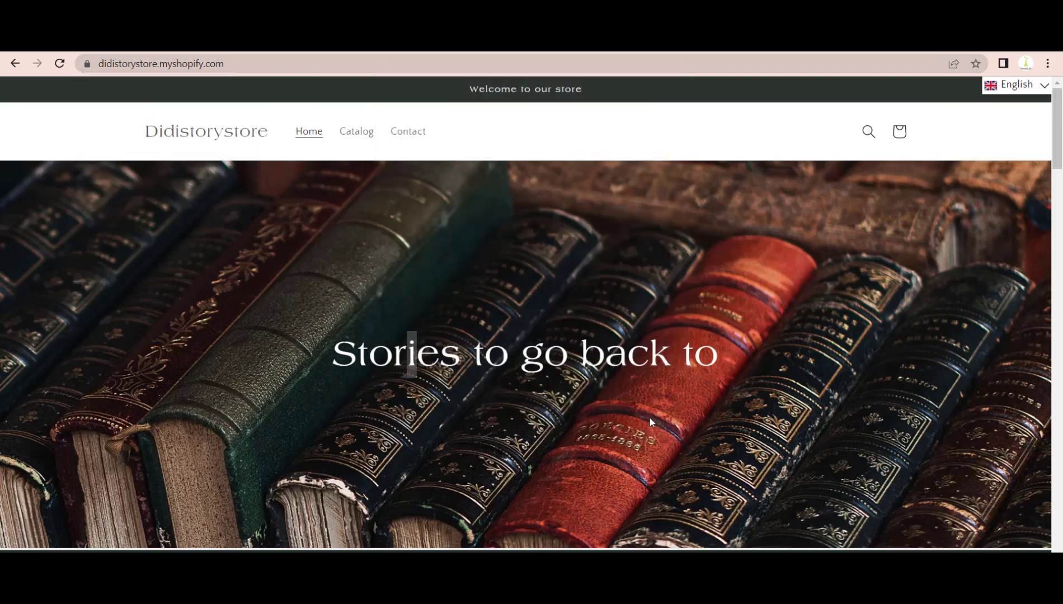
click(61, 68)
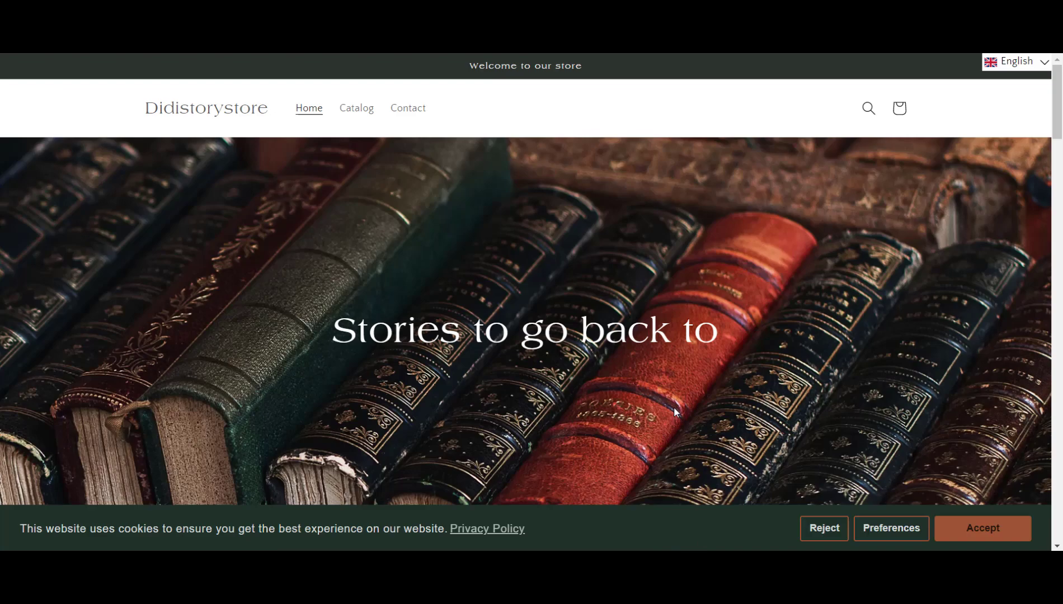
Load the store's homepage in a new incognito window
key(ctrl+shift+n)
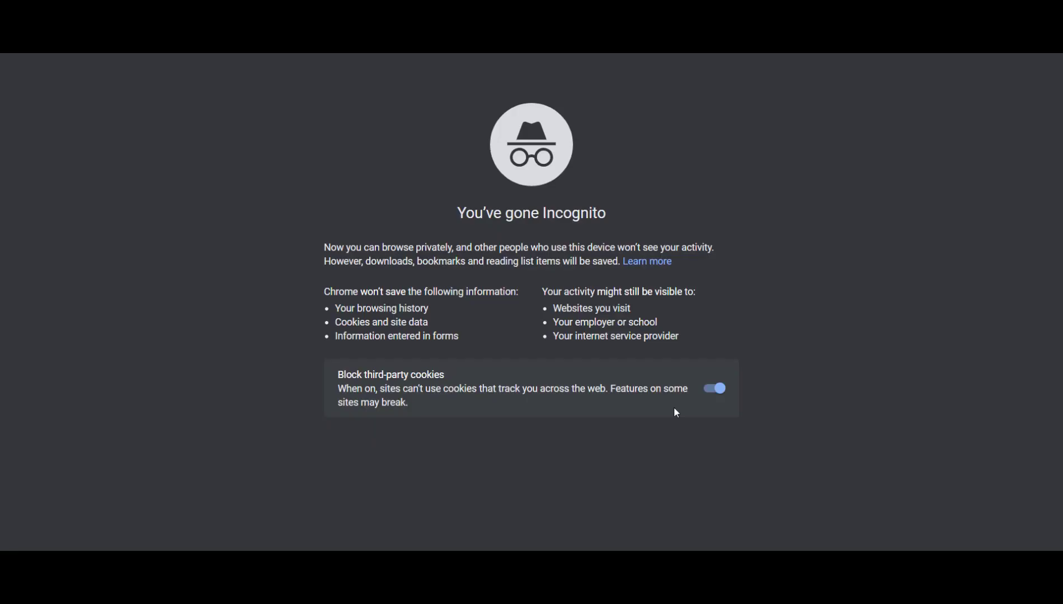
text(https://didistorystore.myshopify.com/)
key(Return)
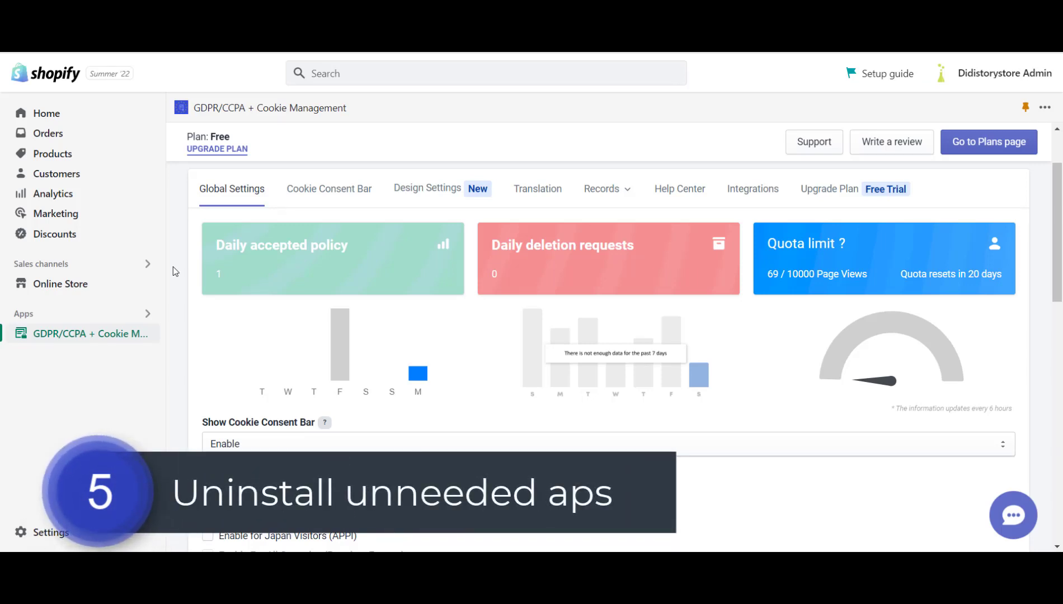
Go to App and sales channel settings from the Apps menu
click(147, 314)
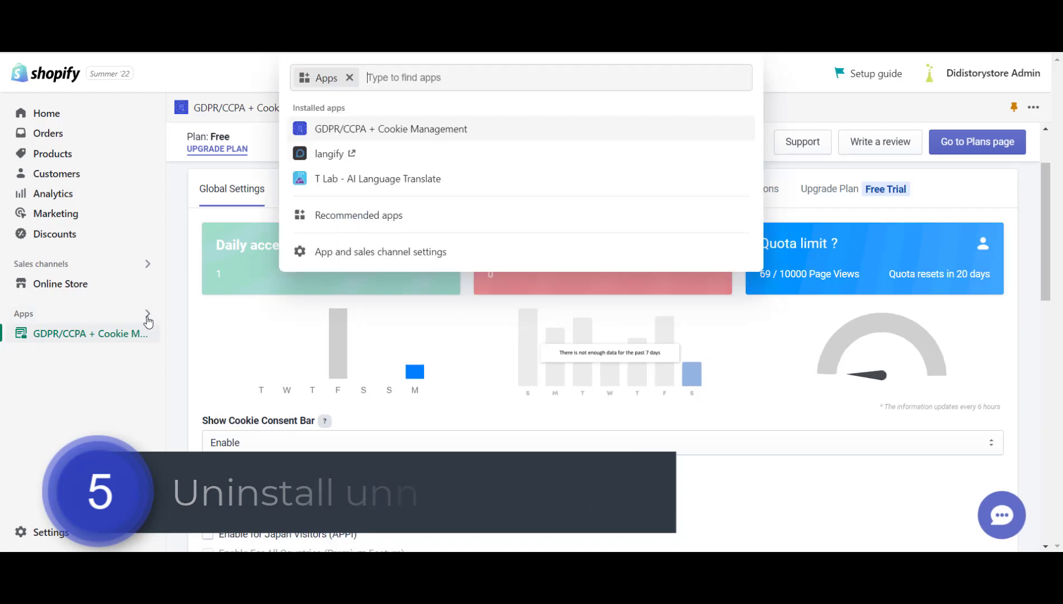
click(486, 252)
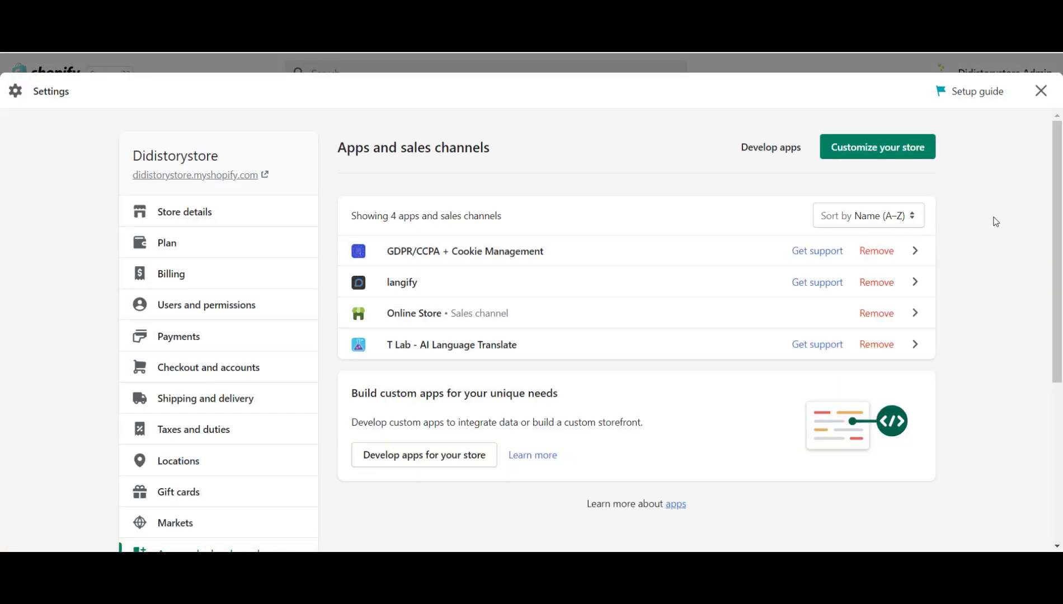
drag(1057, 218, 1058, 233)
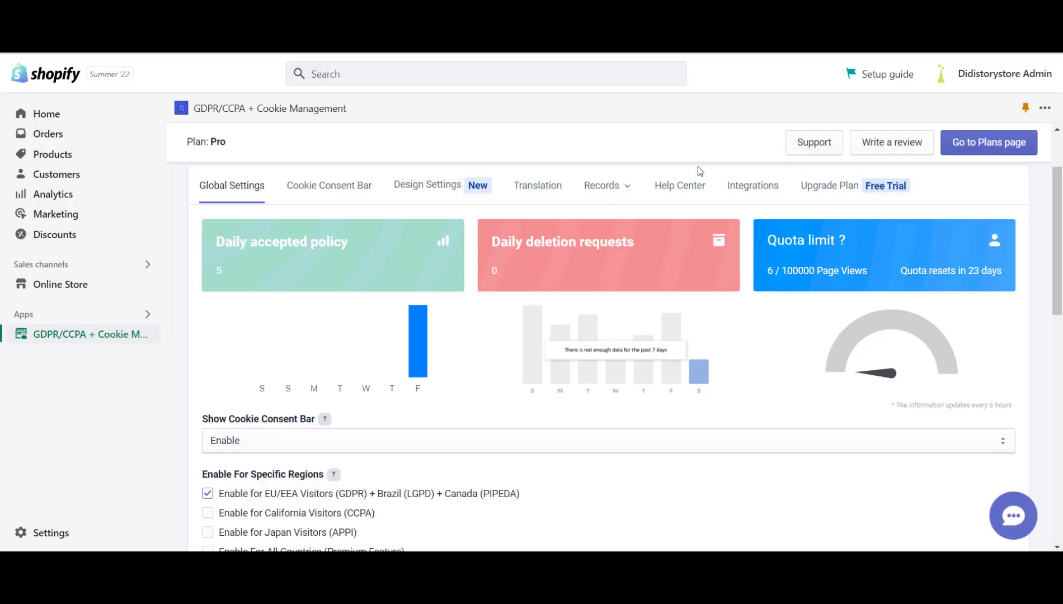
Open the GDPR app's Help Center tab to see Live Chat and FAQs
click(663, 184)
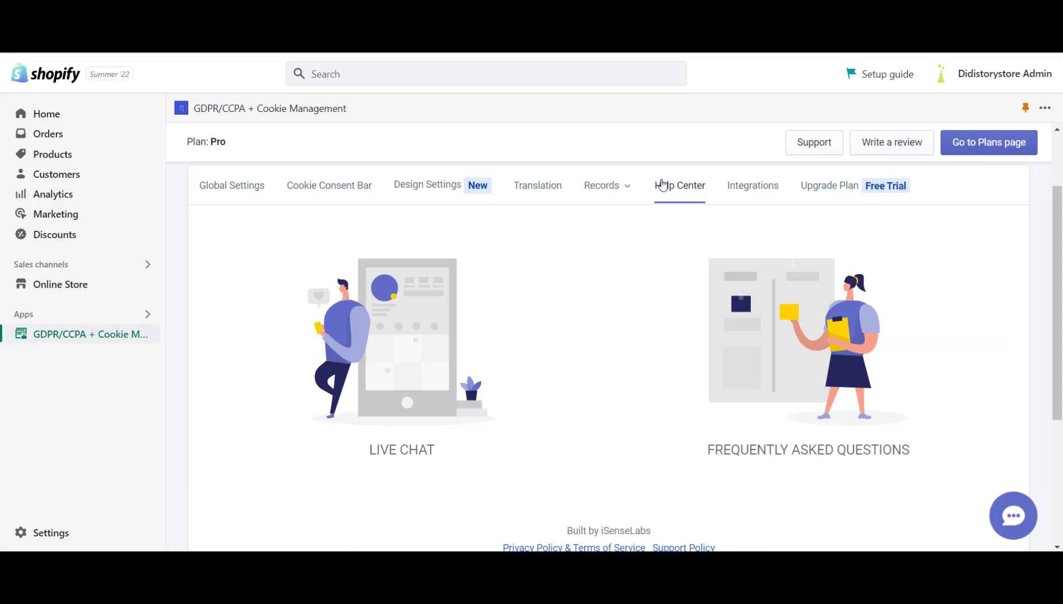
scroll(1057, 221, down, 1)
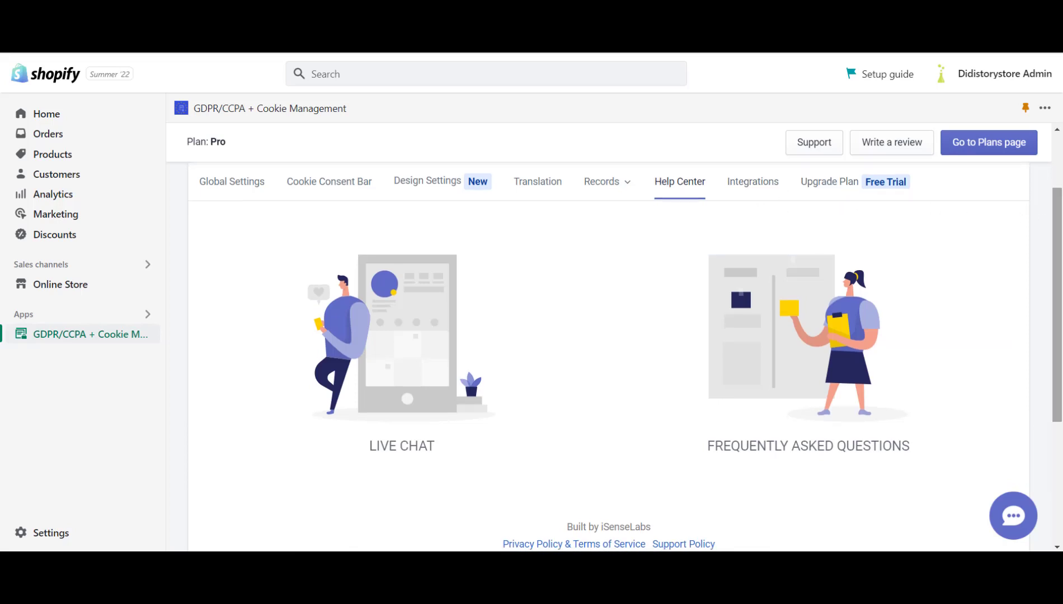